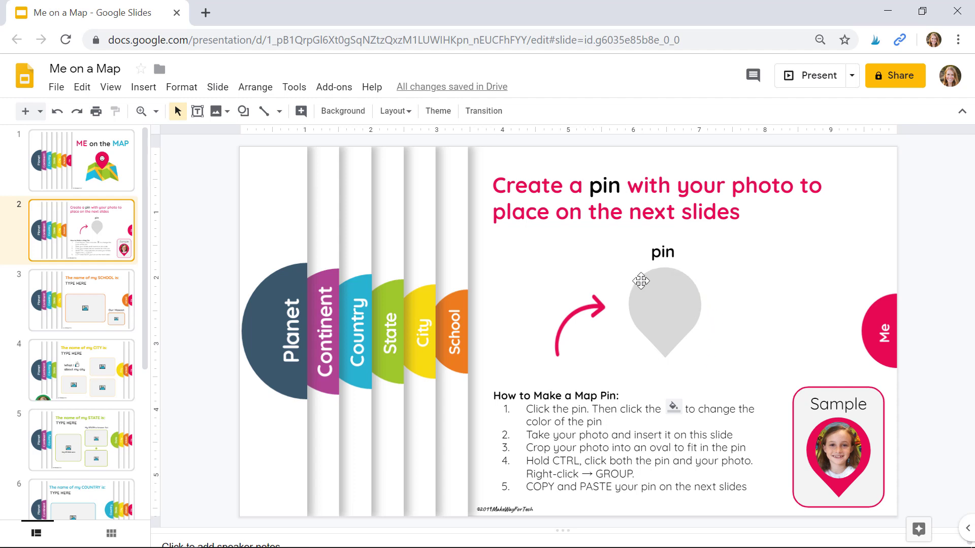
# Step: Fill the grey pin shape on slide 2 with the lime green custom colour (RGB 159, 200, 44)
pyautogui.click(666, 333)
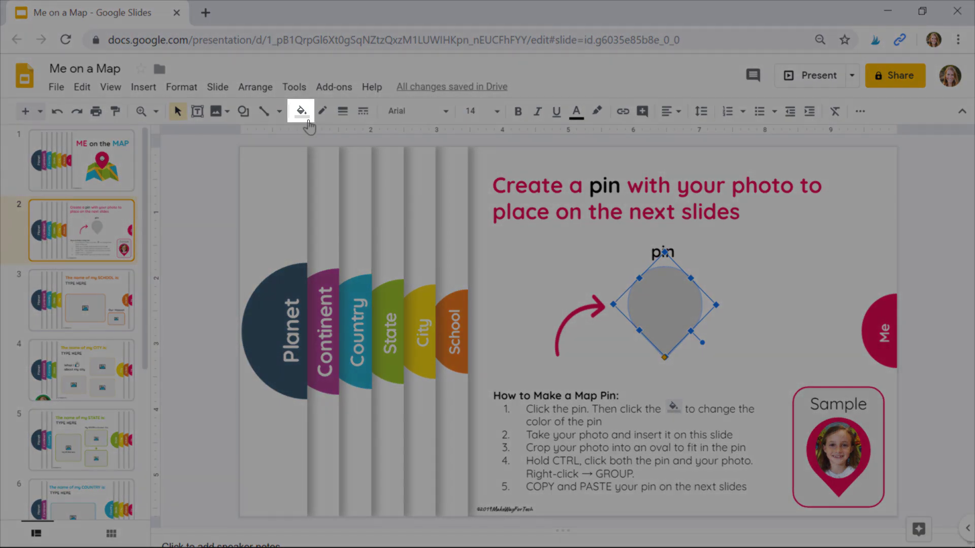
pyautogui.click(302, 111)
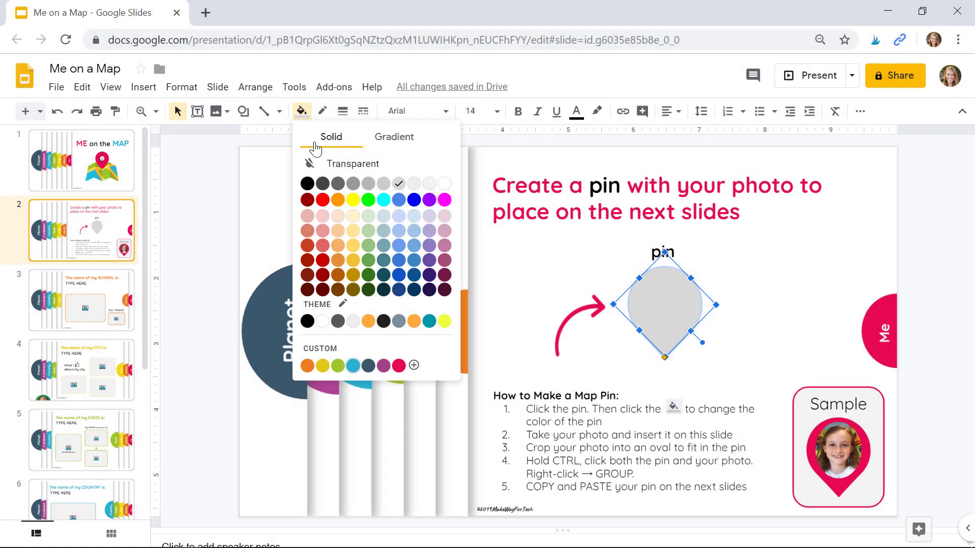
pyautogui.click(338, 366)
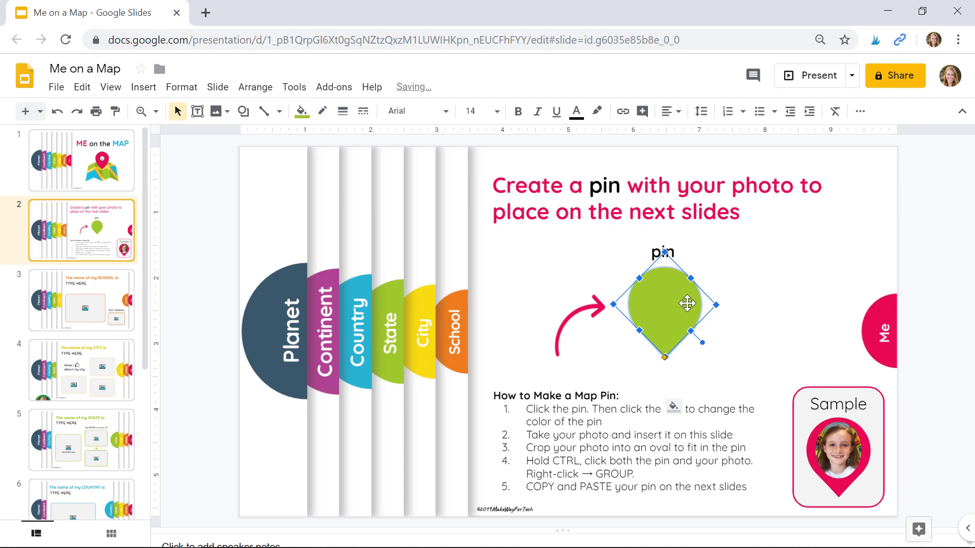
pyautogui.click(772, 290)
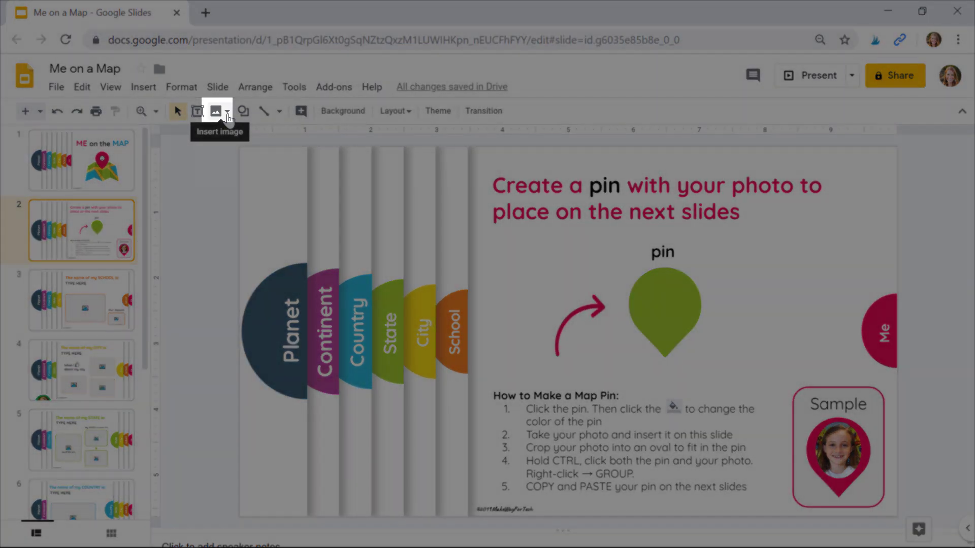
# Step: Insert the student's photo from the camera onto slide 2
pyautogui.click(227, 115)
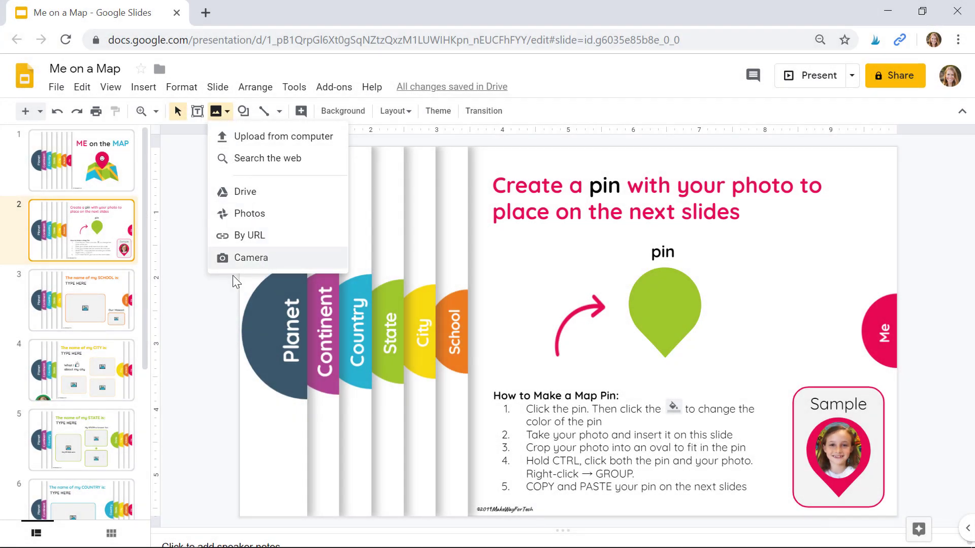
pyautogui.click(220, 291)
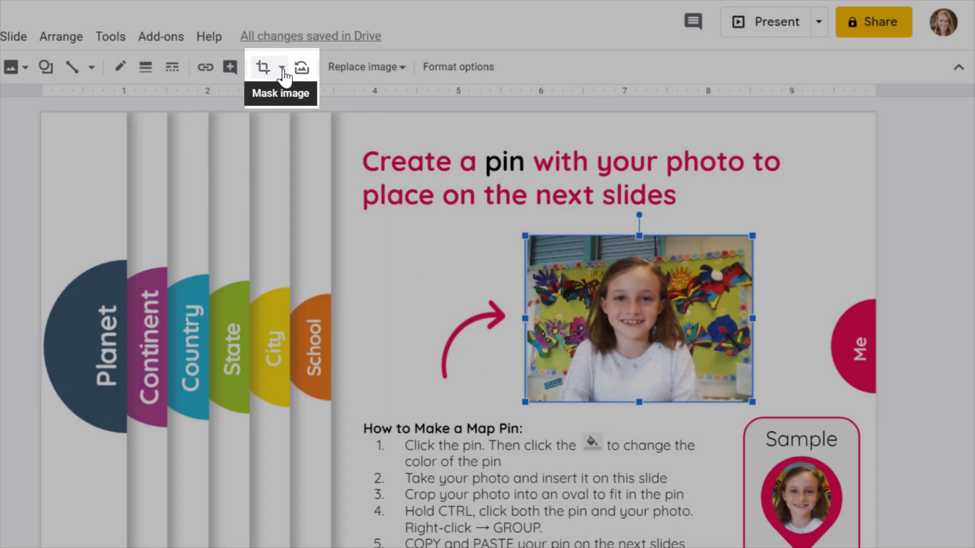
# Step: Mask the student photo with the Oval shape
pyautogui.click(281, 69)
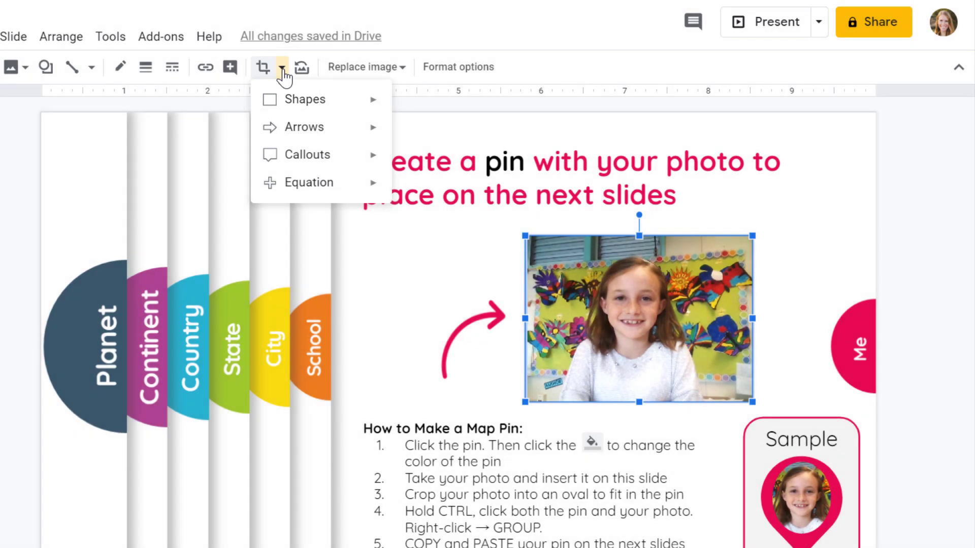
pyautogui.moveTo(309, 107)
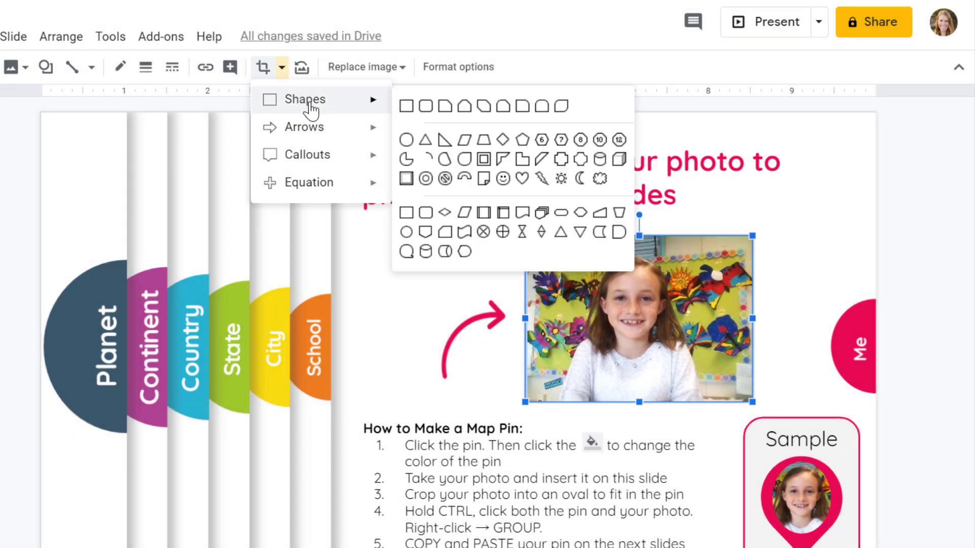
pyautogui.click(406, 139)
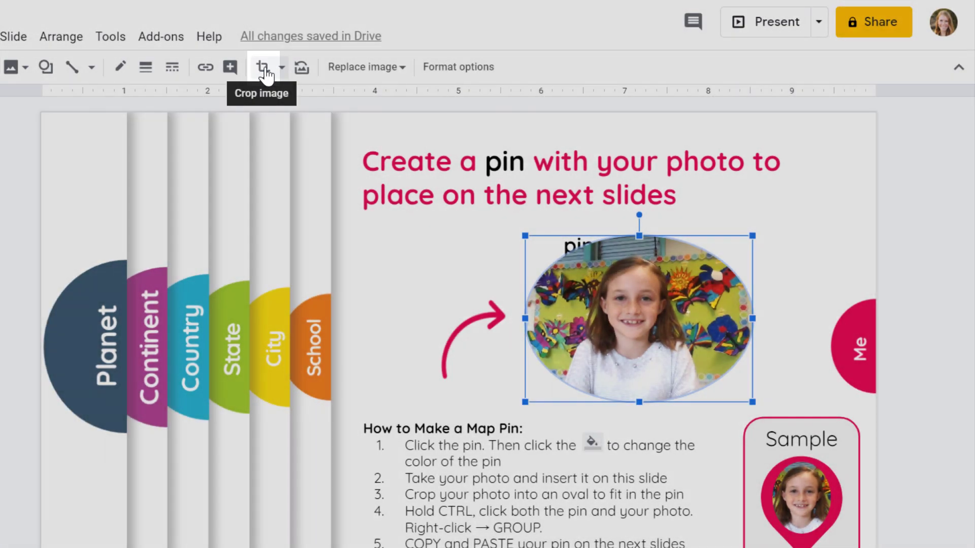
# Step: Crop the oval photo, pulling its right and left edges inward
pyautogui.click(263, 73)
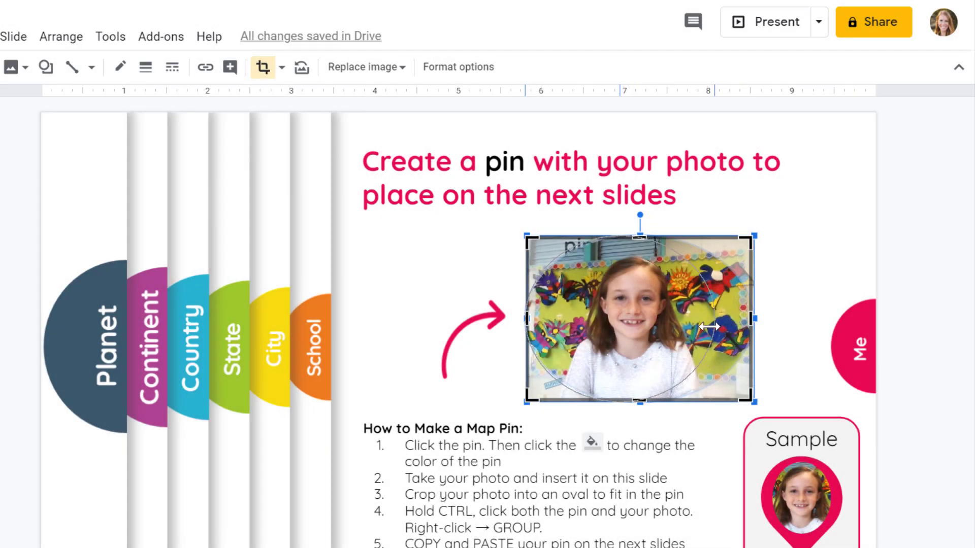
pyautogui.moveTo(709, 326); pyautogui.dragTo(694, 327)
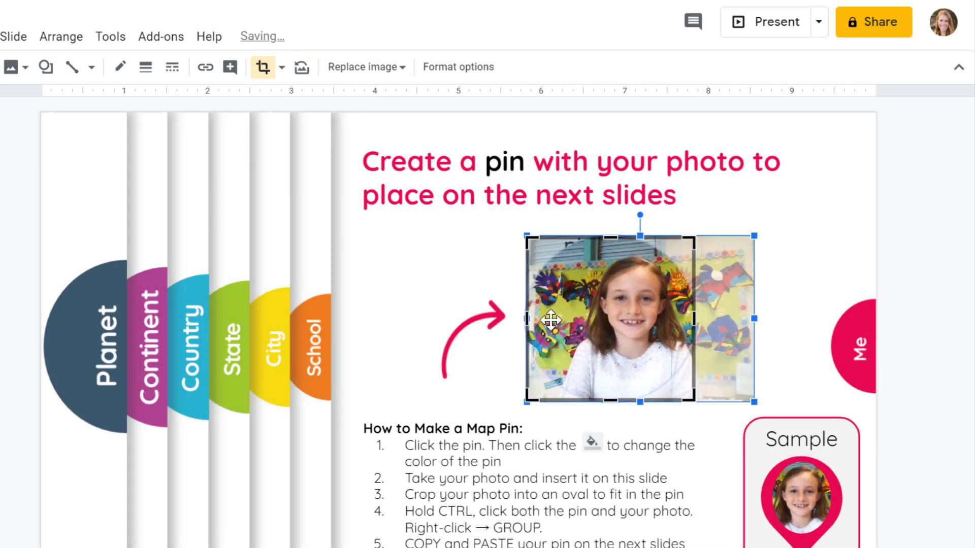
pyautogui.moveTo(526, 319); pyautogui.dragTo(552, 320)
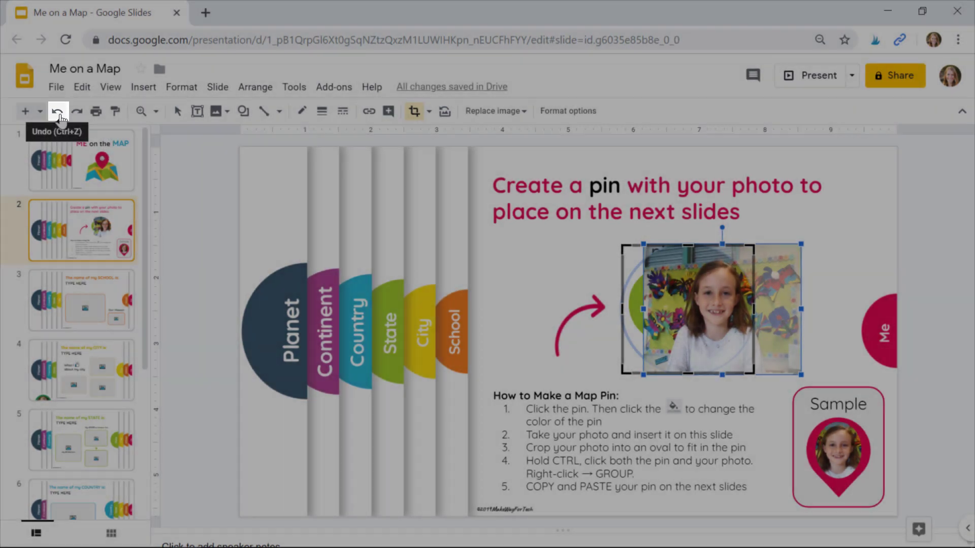
# Step: Redo the left trim and tighten the left, top and bottom crop edges around the face
pyautogui.click(57, 112)
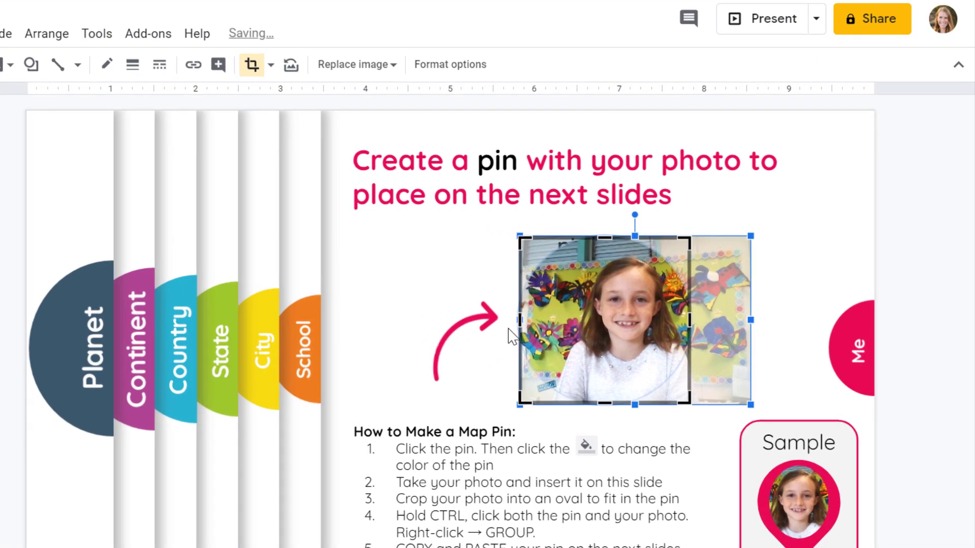
pyautogui.moveTo(518, 321); pyautogui.dragTo(553, 319)
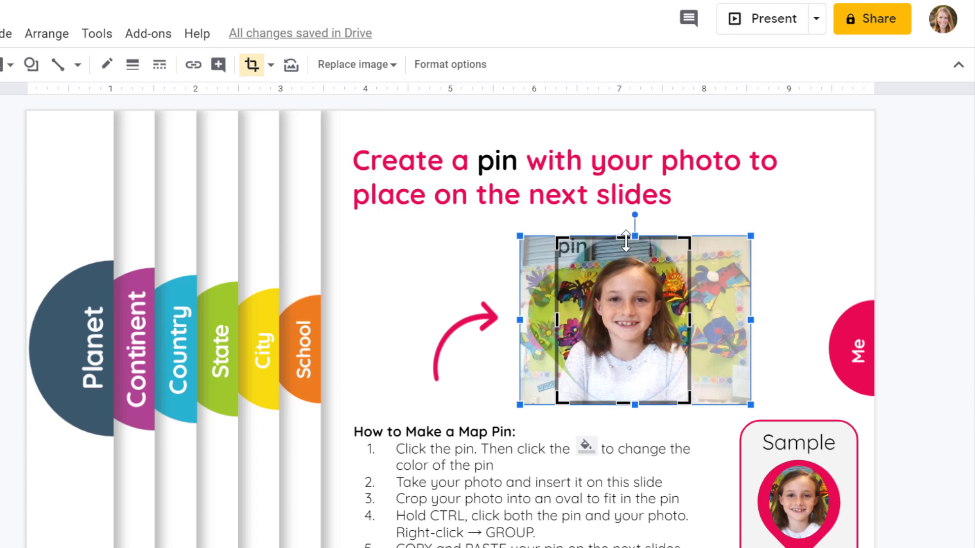
pyautogui.moveTo(625, 238); pyautogui.dragTo(625, 249)
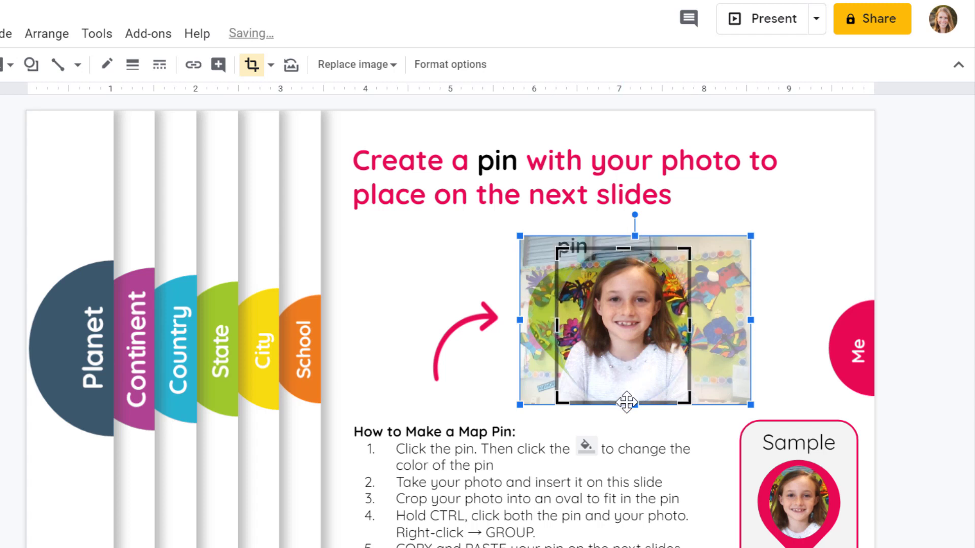
pyautogui.moveTo(626, 402); pyautogui.dragTo(626, 389)
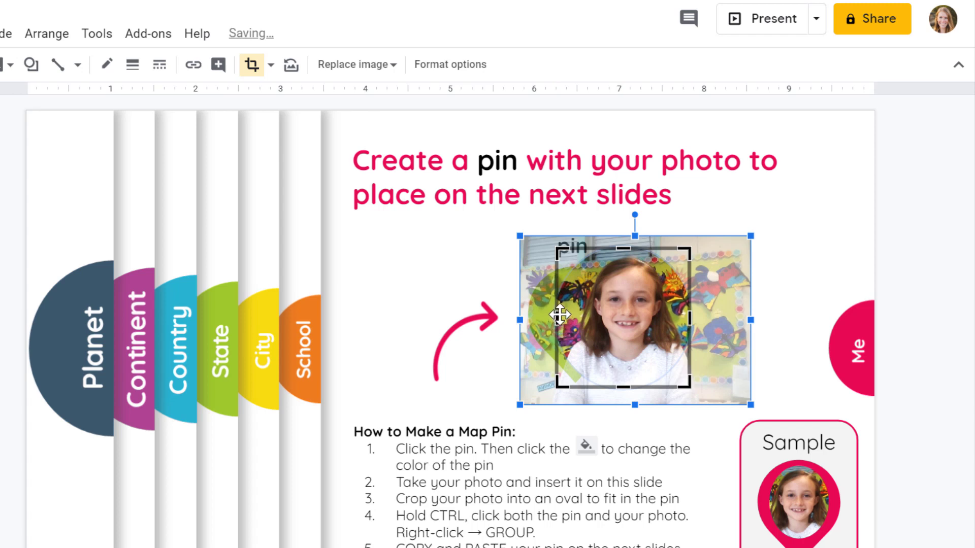
pyautogui.moveTo(556, 314); pyautogui.dragTo(567, 315)
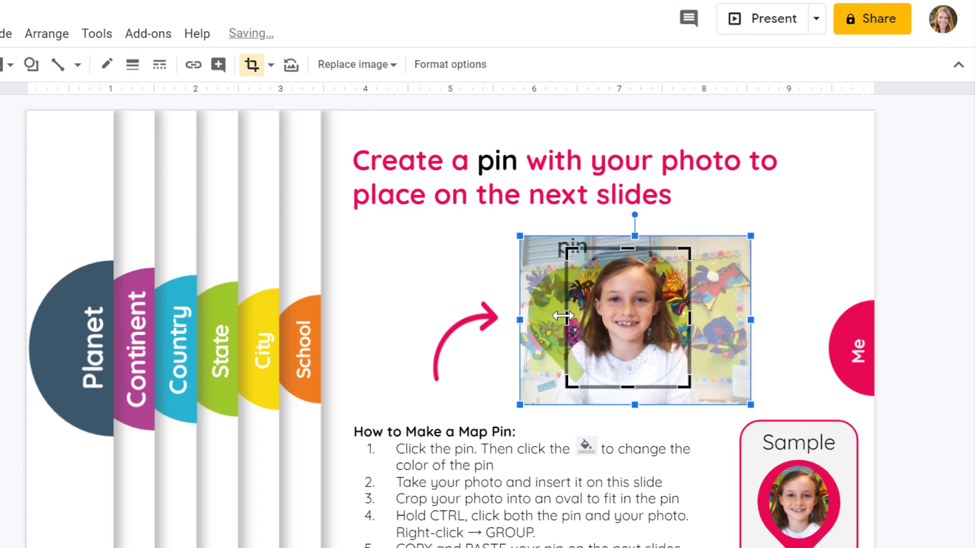
# Step: Finish the crop and shrink the oval photo into the green pin's round head
pyautogui.click(252, 76)
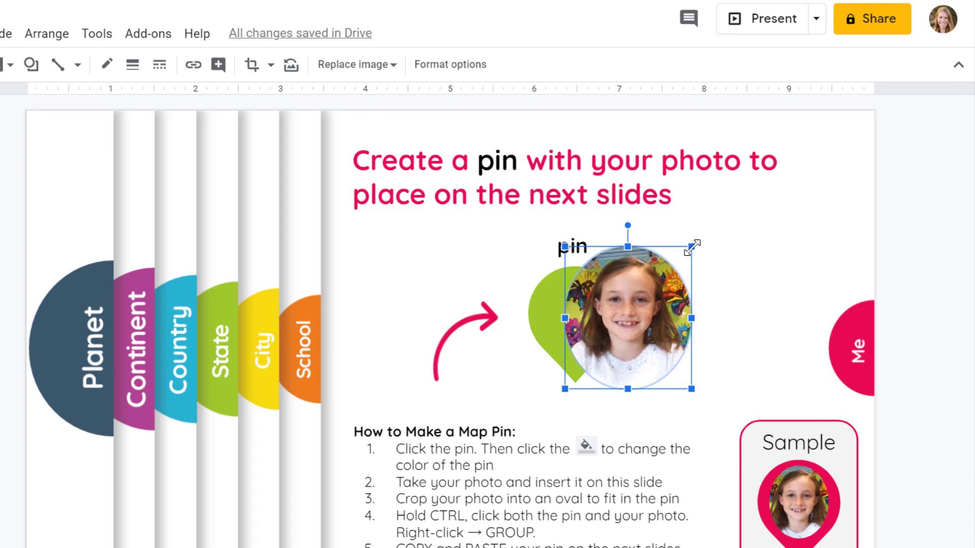
pyautogui.moveTo(691, 247); pyautogui.dragTo(584, 311)
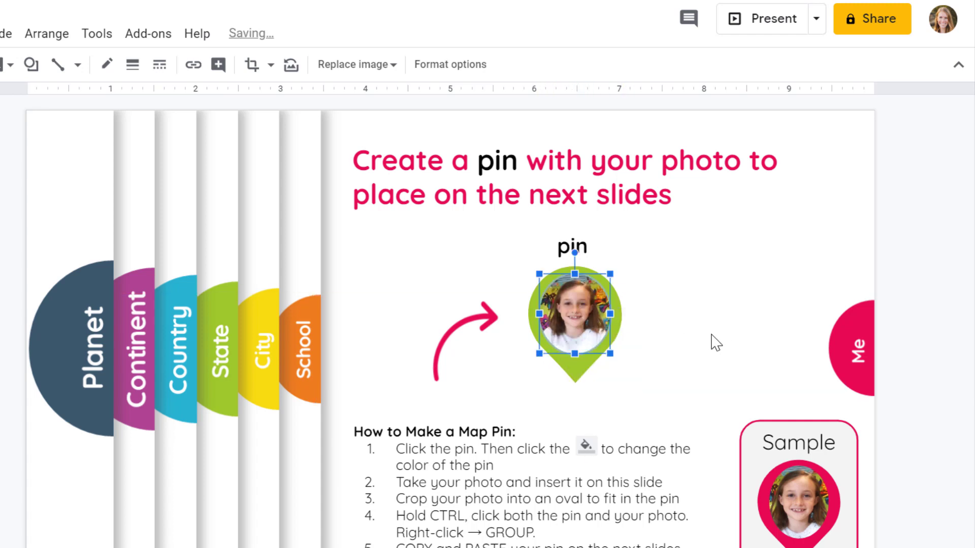
pyautogui.click(715, 343)
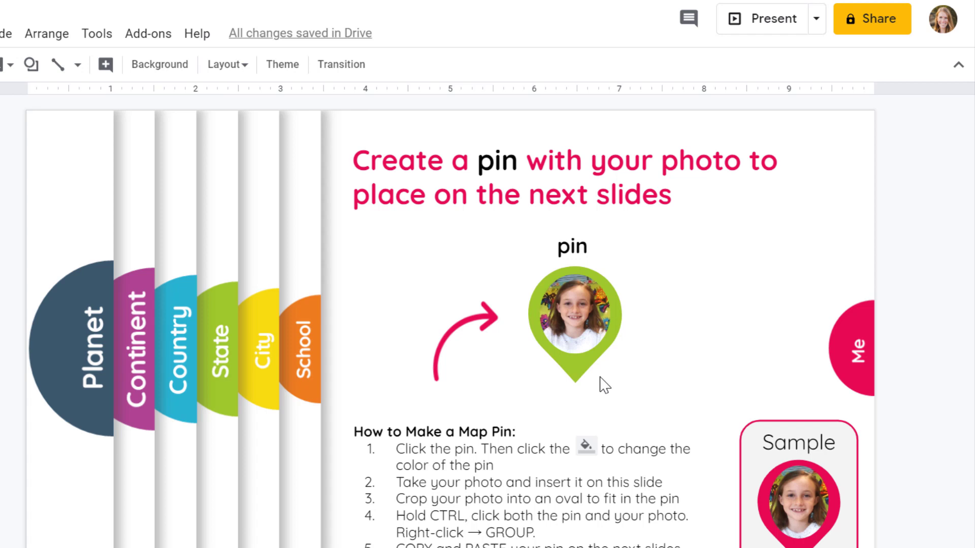
# Step: Select the green pin and the oval photo together and group them
pyautogui.click(580, 375)
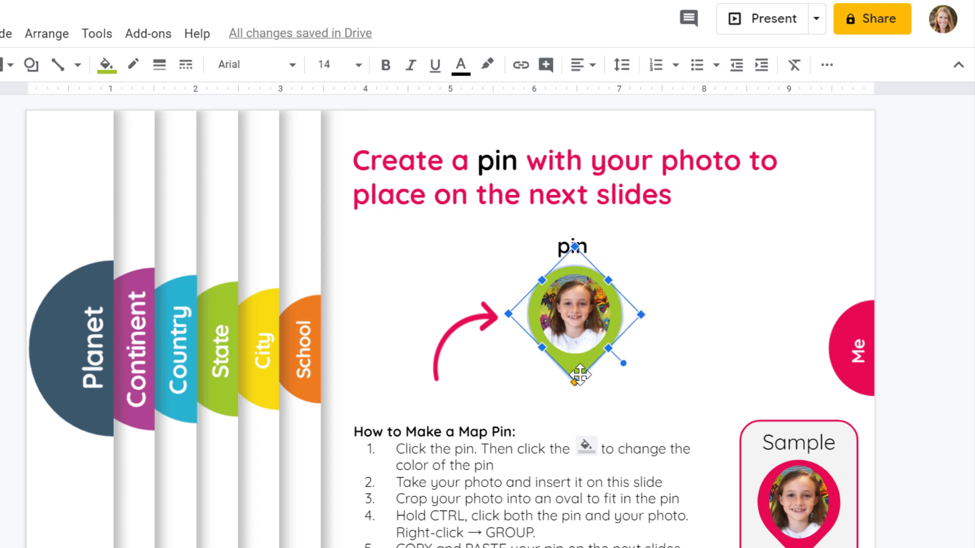
pyautogui.click(577, 317)
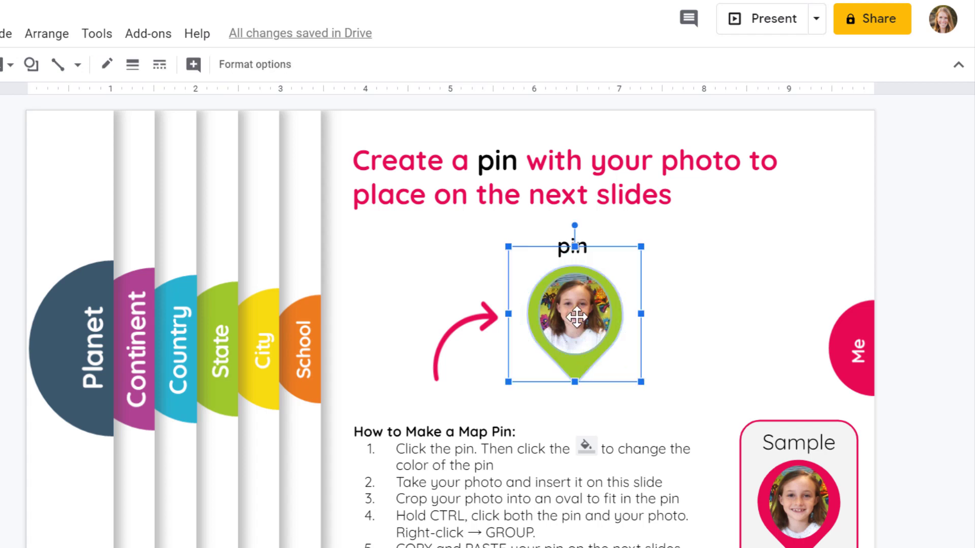
pyautogui.rightClick(586, 351)
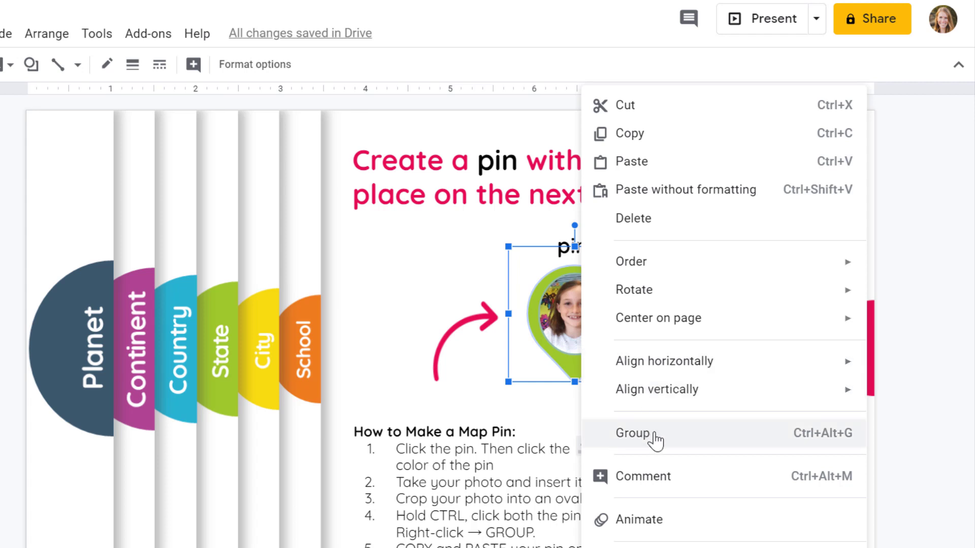
pyautogui.click(654, 435)
# Step: Nudge the grouped photo pin into place on slide 2
pyautogui.click(680, 363)
pyautogui.click(582, 354)
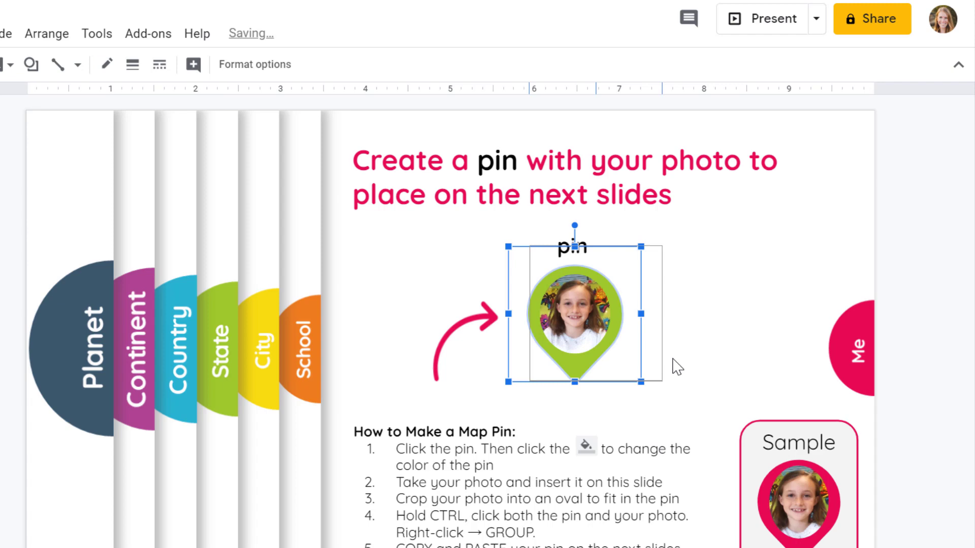
pyautogui.moveTo(678, 366); pyautogui.dragTo(635, 365)
pyautogui.click(635, 366)
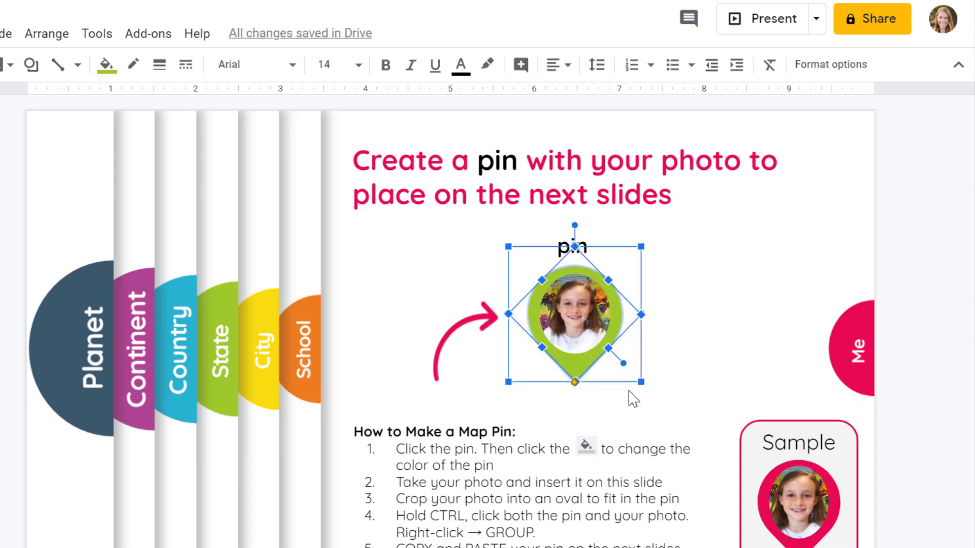
pyautogui.click(633, 399)
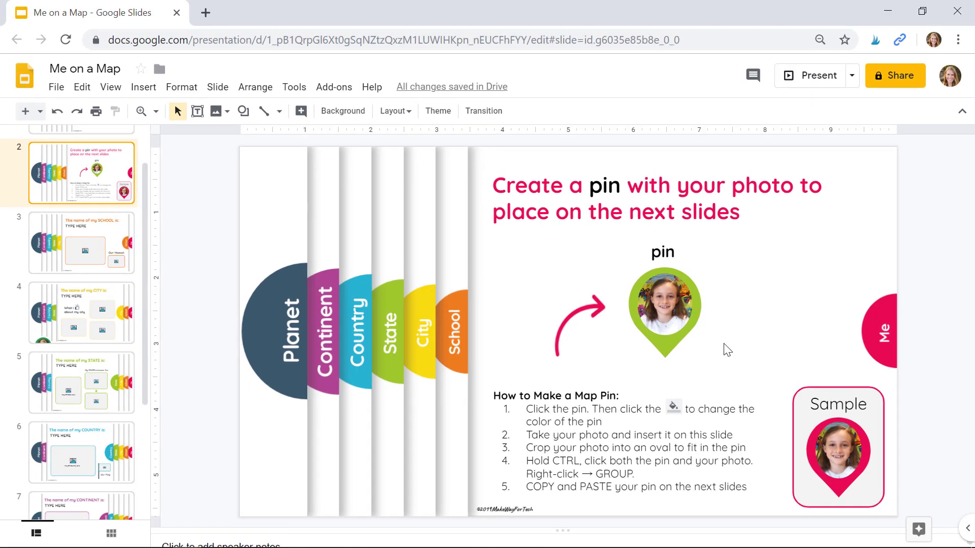
# Step: Copy the photo pin, paste it at the SCHOOL slide's top right, and paste it on the STATE slide
pyautogui.click(666, 348)
pyautogui.hotkey('ctrl', 'c')
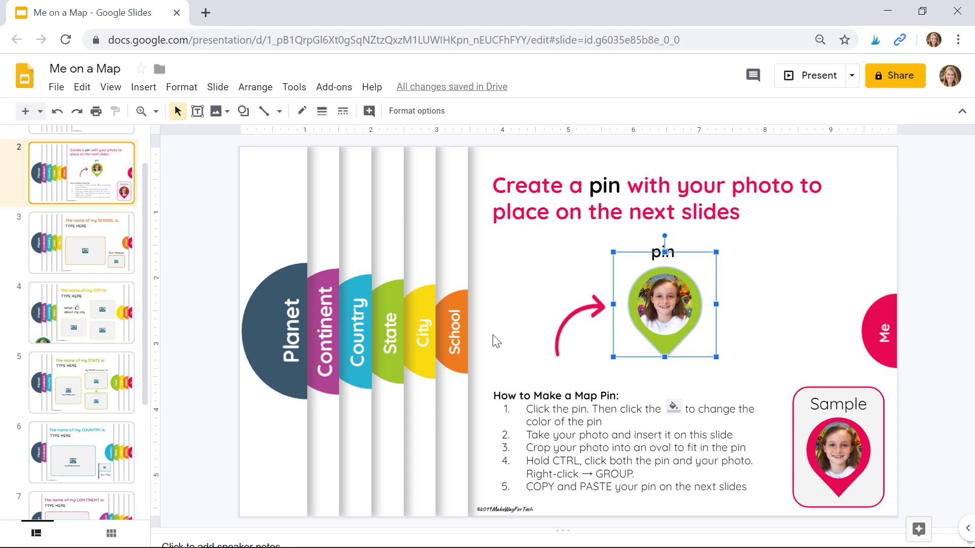
pyautogui.click(108, 243)
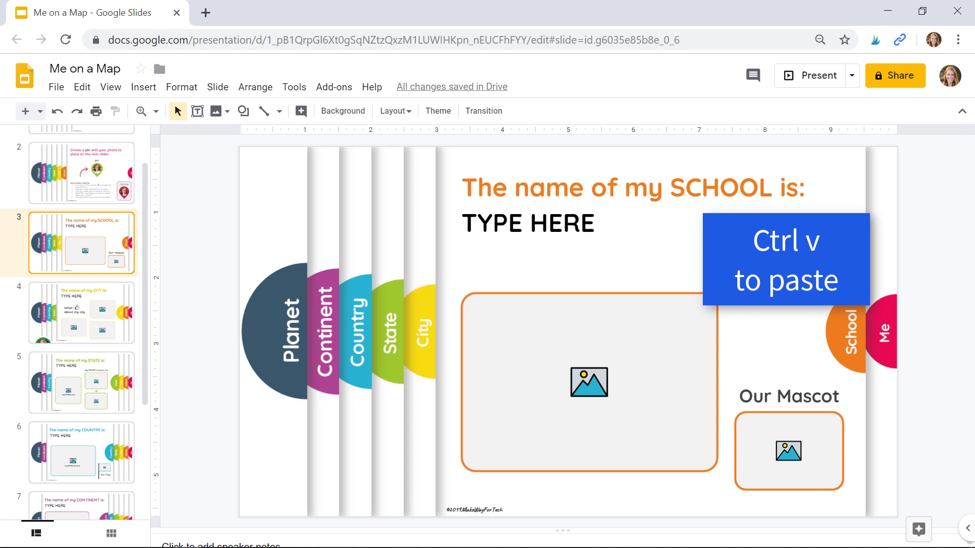
pyautogui.hotkey('ctrl', 'v')
pyautogui.moveTo(653, 324); pyautogui.dragTo(760, 289)
pyautogui.click(101, 386)
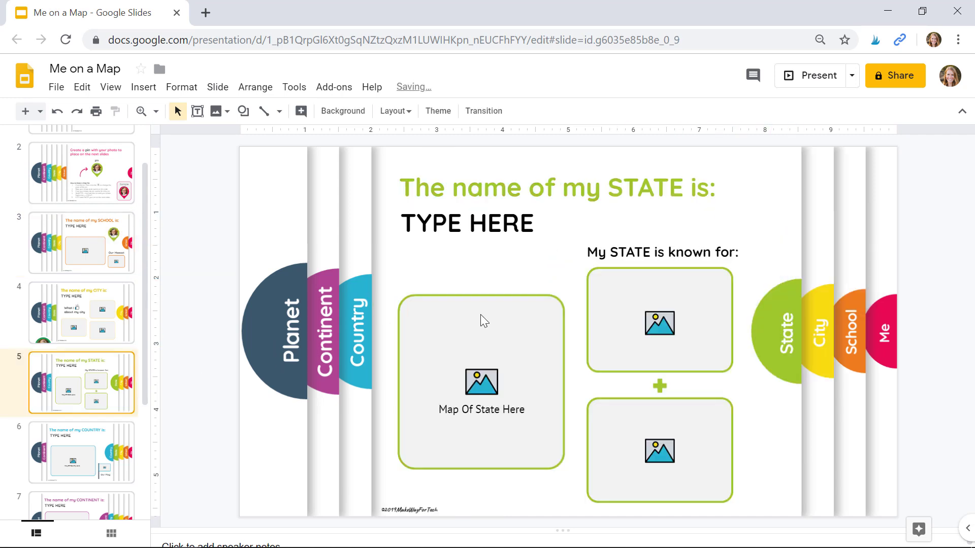
pyautogui.hotkey('ctrl', 'v')
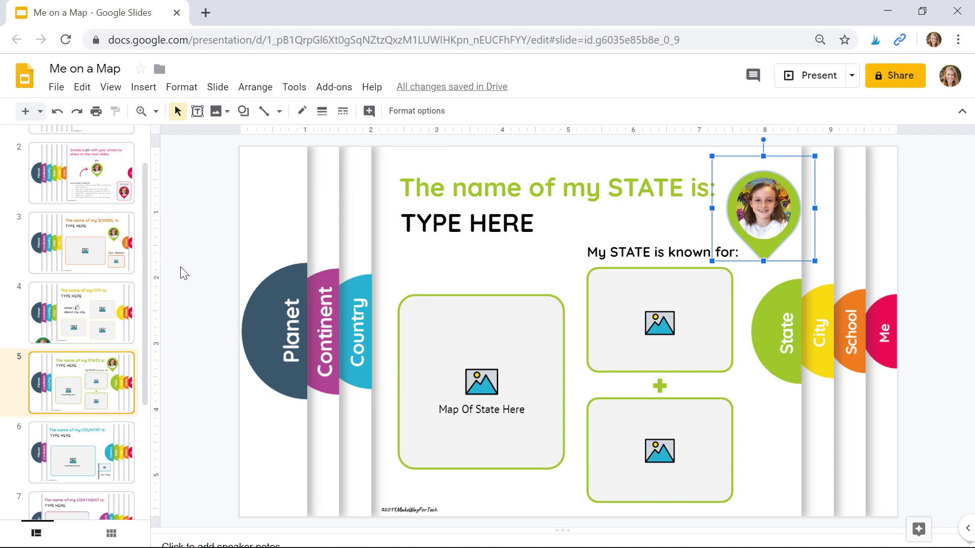
# Step: Insert the first web result for 'CALIFORNIA MAP' and resize it into the left map box
pyautogui.click(212, 247)
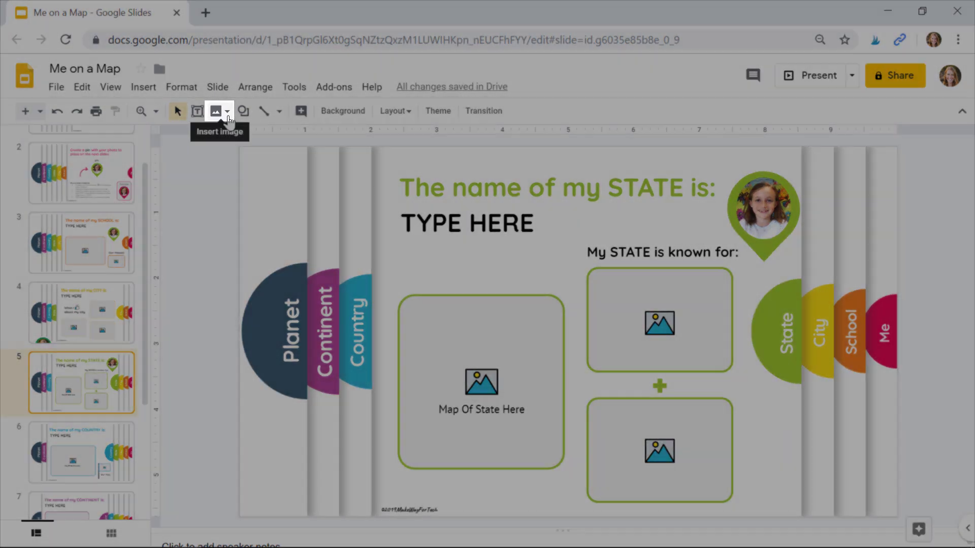
pyautogui.click(227, 114)
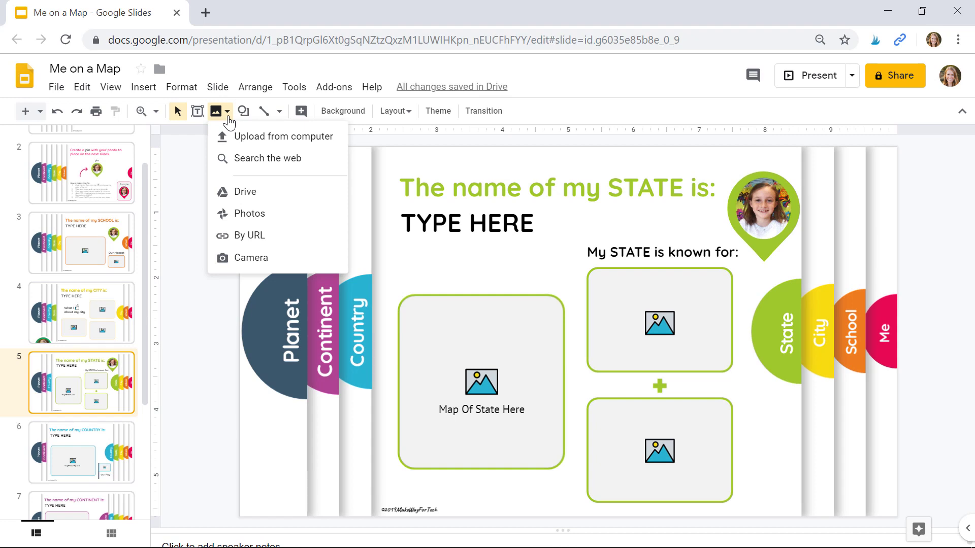
pyautogui.click(239, 158)
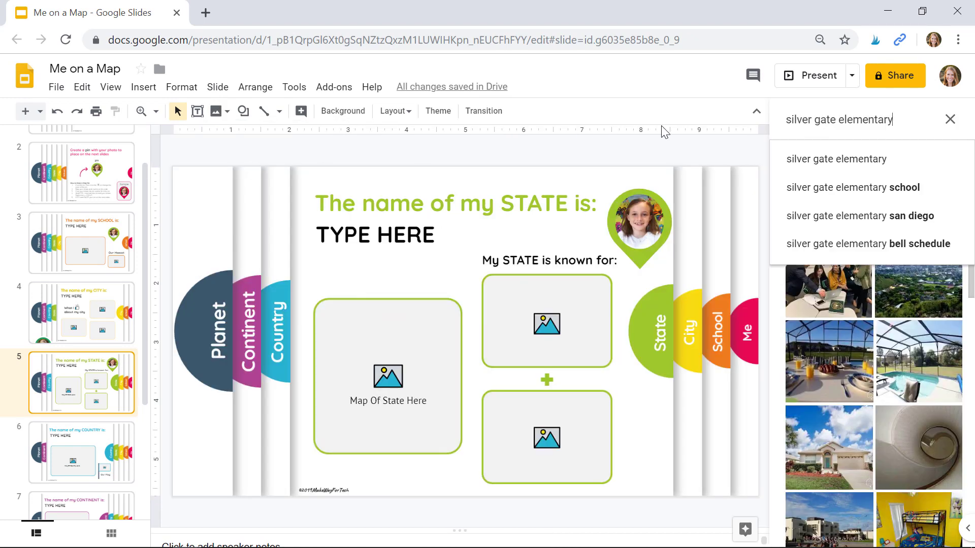
pyautogui.moveTo(901, 120); pyautogui.dragTo(773, 131)
pyautogui.press('BackSpace')
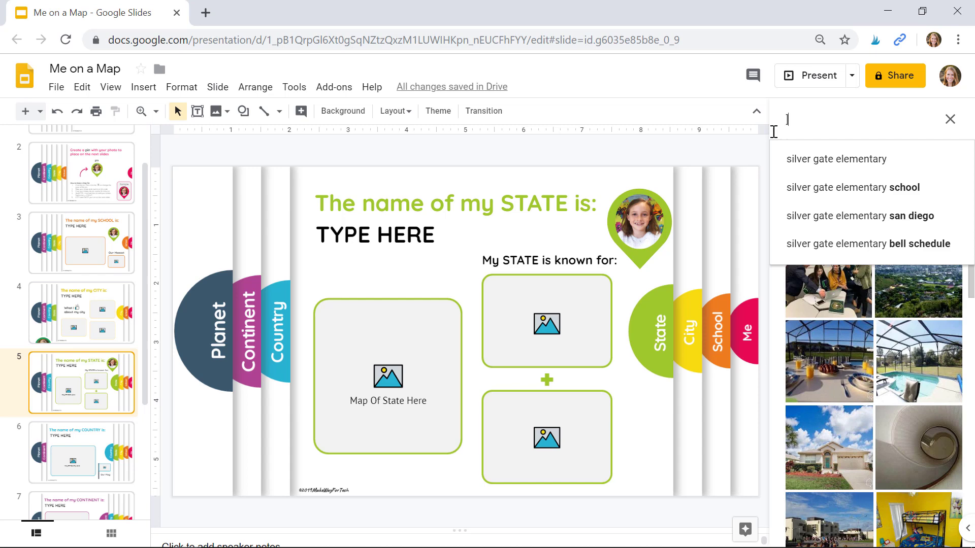
pyautogui.write('CALIFORNIA MAP')
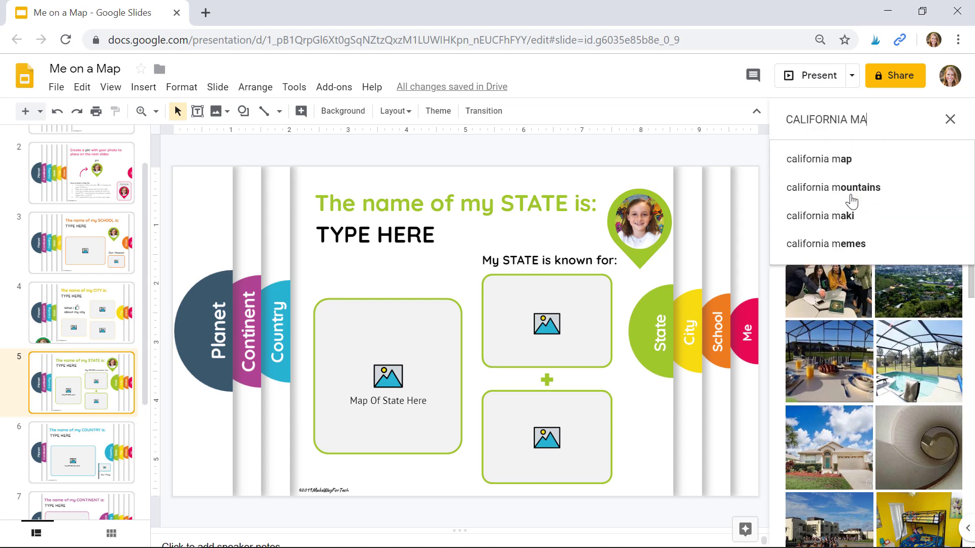
pyautogui.press('Return')
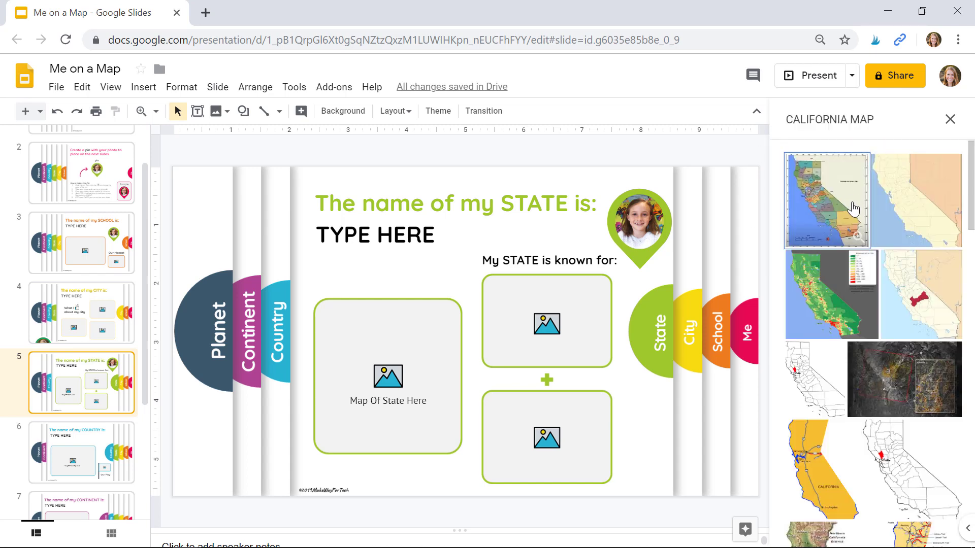
pyautogui.doubleClick(815, 203)
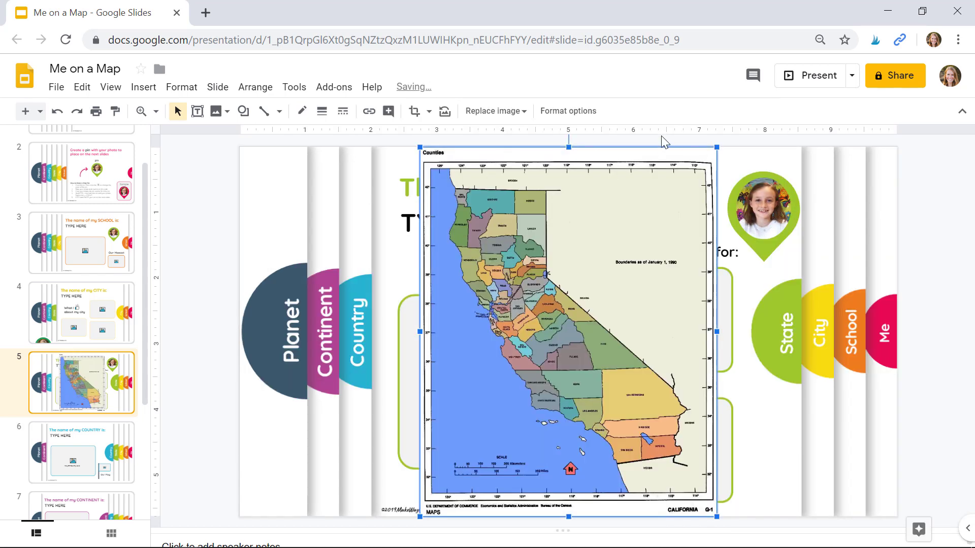
pyautogui.moveTo(628, 231); pyautogui.dragTo(489, 383)
# Step: Move the photo pin onto the California map, bring it to front, and lower it over the state
pyautogui.click(765, 243)
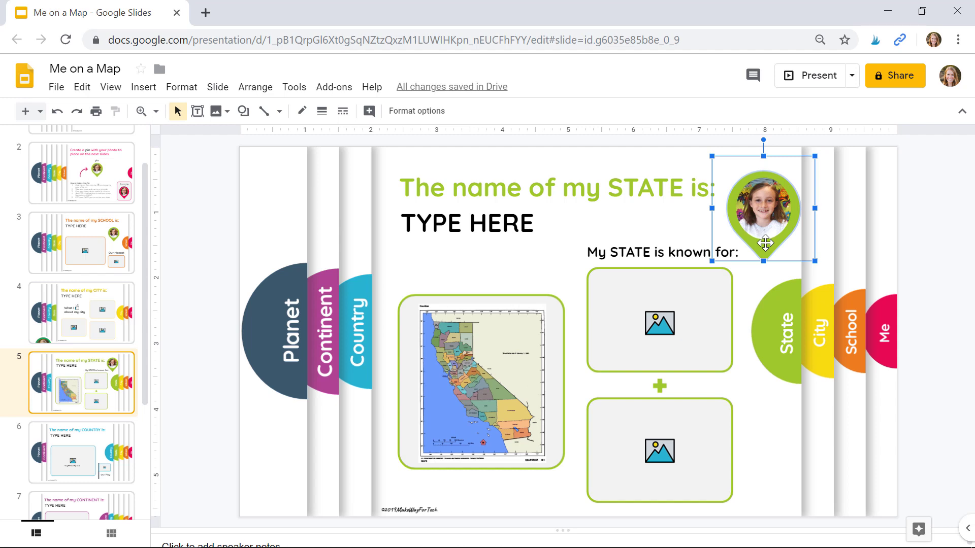
pyautogui.moveTo(765, 243); pyautogui.dragTo(509, 346)
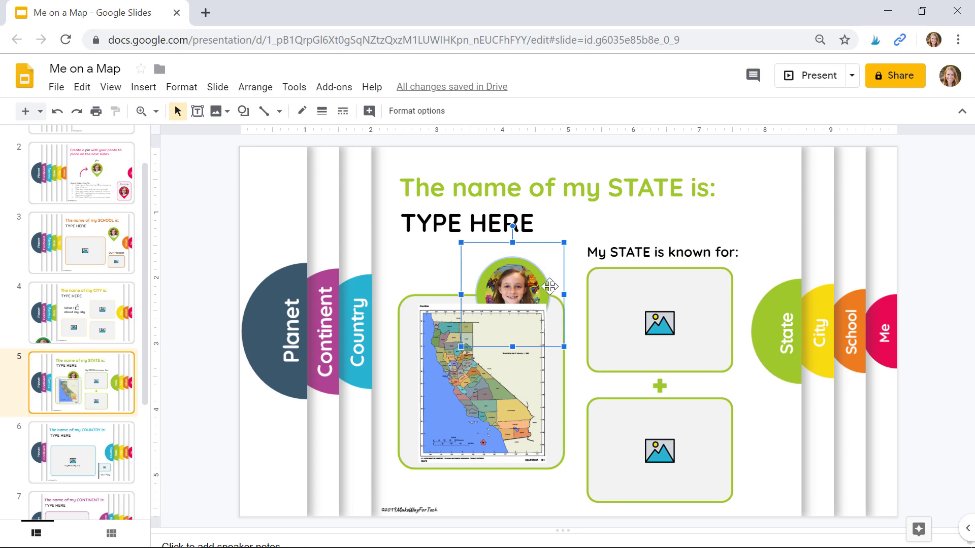
pyautogui.rightClick(550, 287)
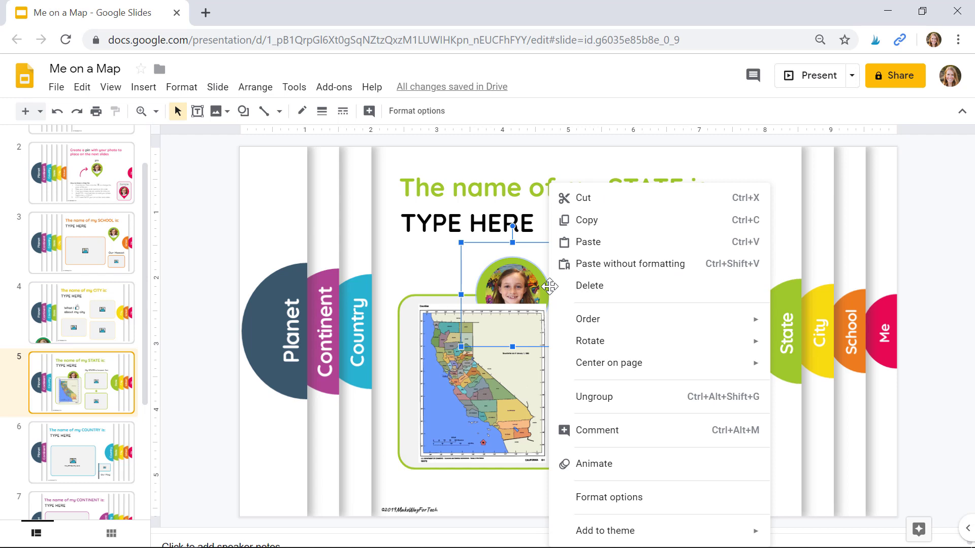
pyautogui.moveTo(624, 325)
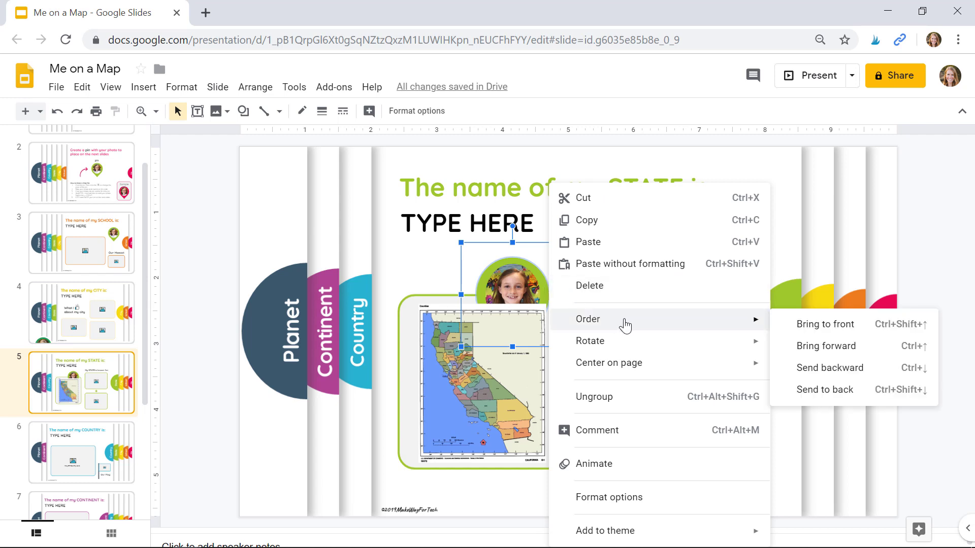
pyautogui.click(799, 330)
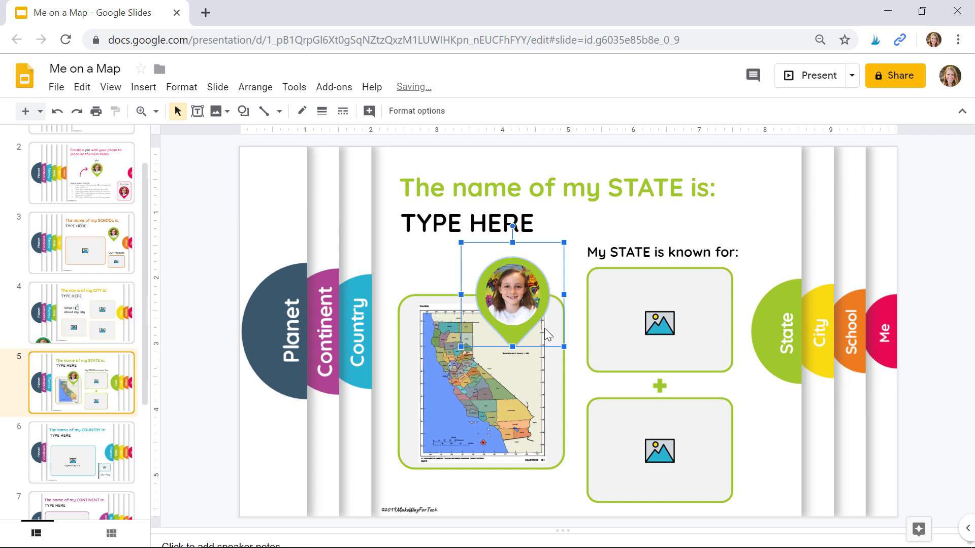
pyautogui.moveTo(522, 324); pyautogui.dragTo(514, 422)
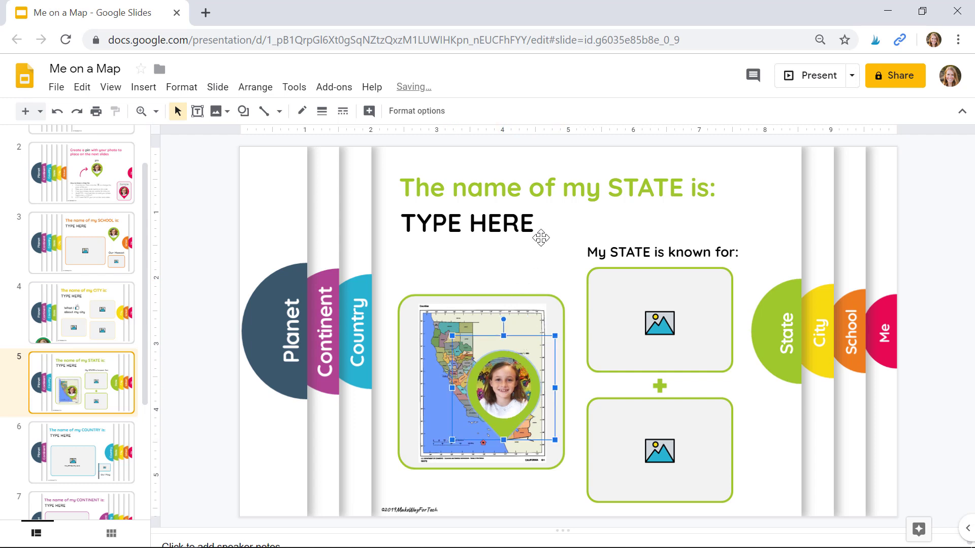
pyautogui.click(540, 260)
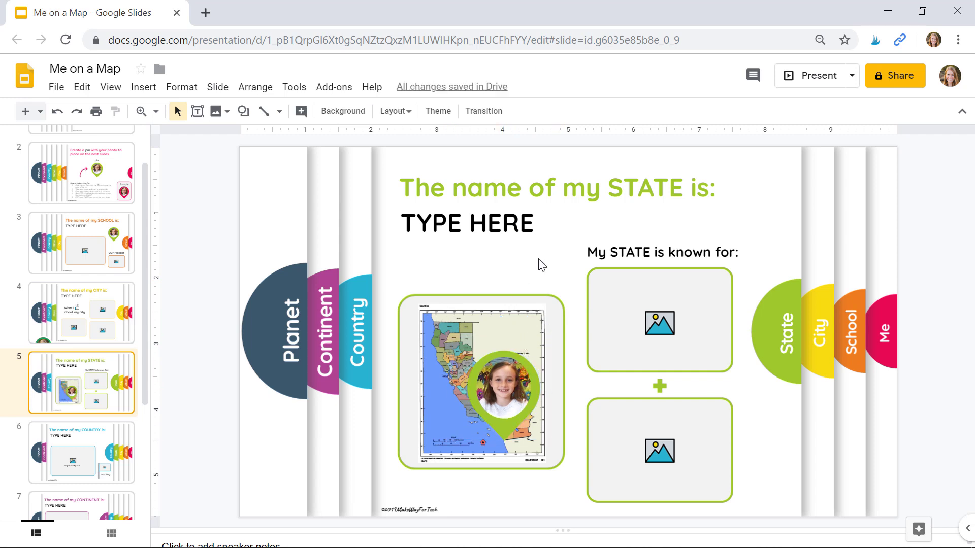